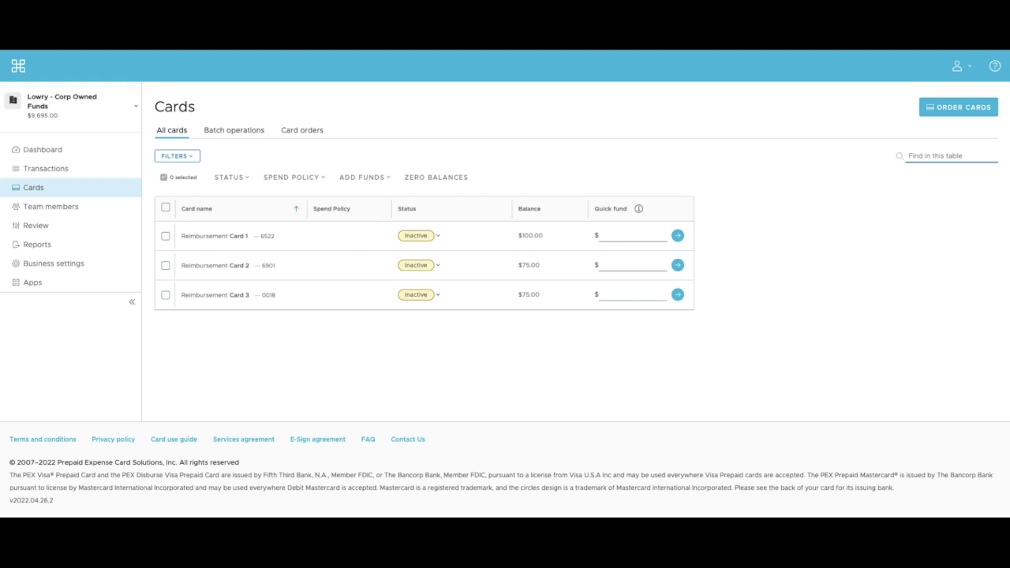
# Quick fund Reimbursement Card 1 with $100, and withdraw $100 from it using a negative amount.
pyautogui.click(631, 235)
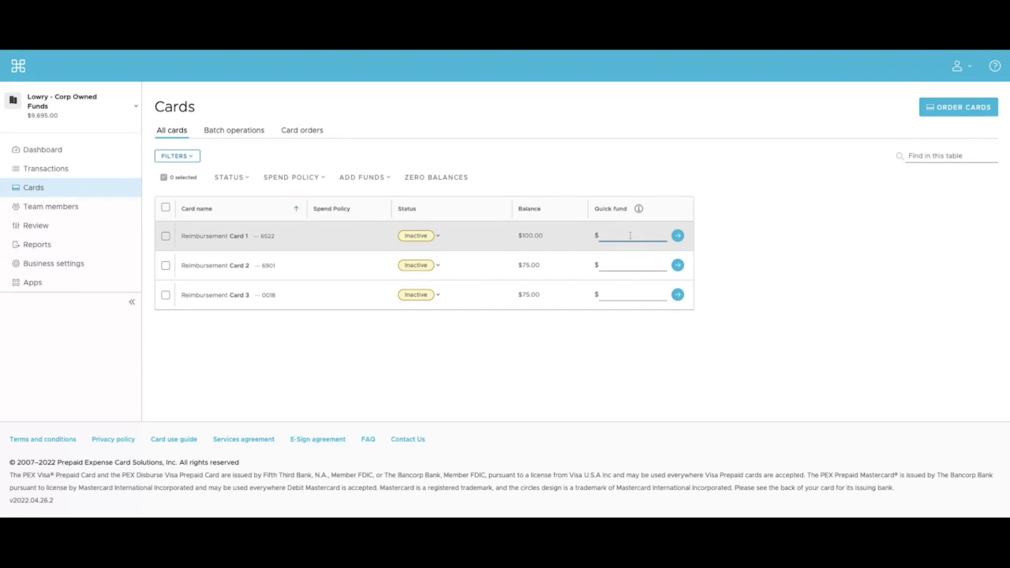
pyautogui.write('100')
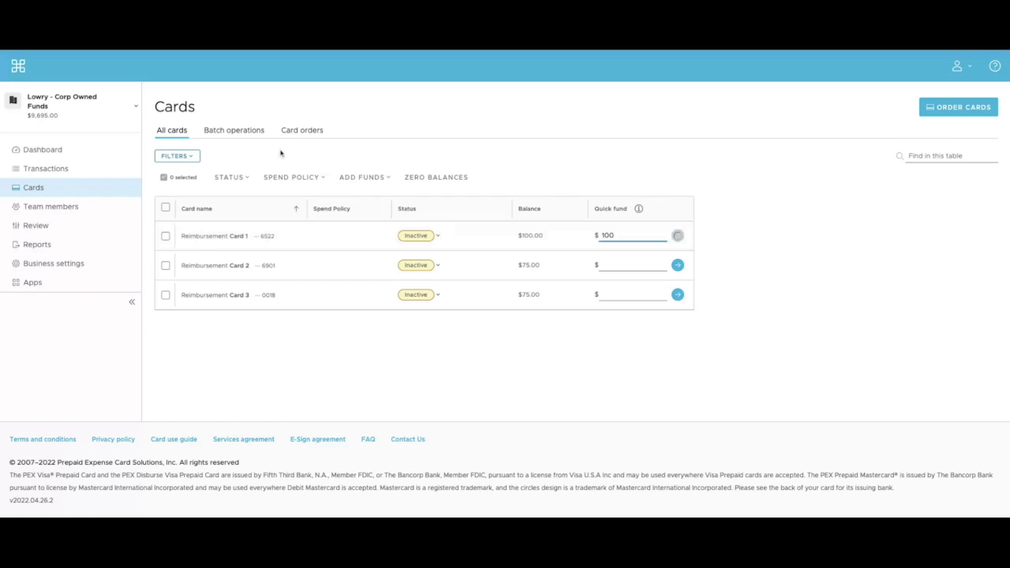
pyautogui.press('Return')
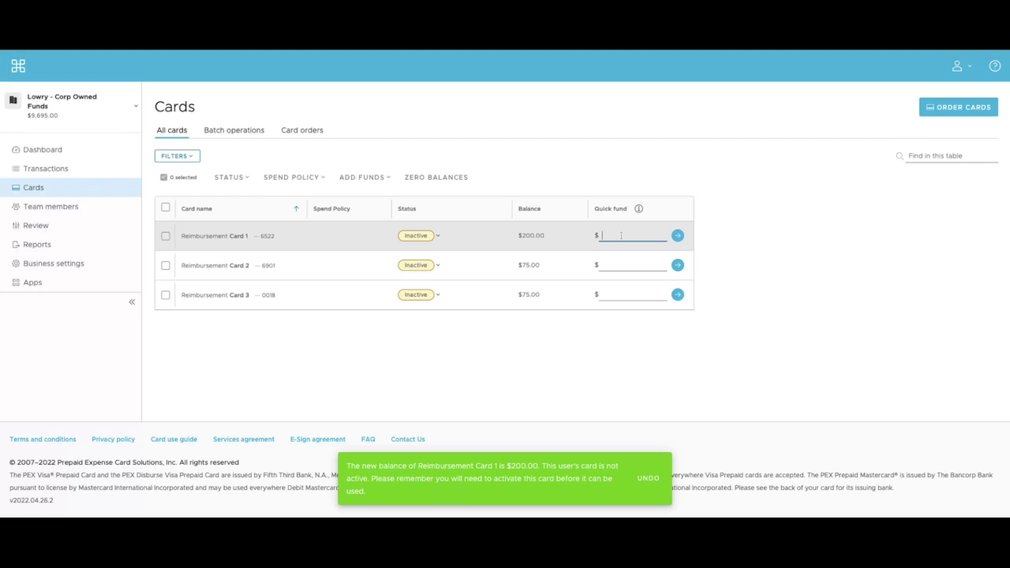
pyautogui.write('-100')
pyautogui.press('Return')
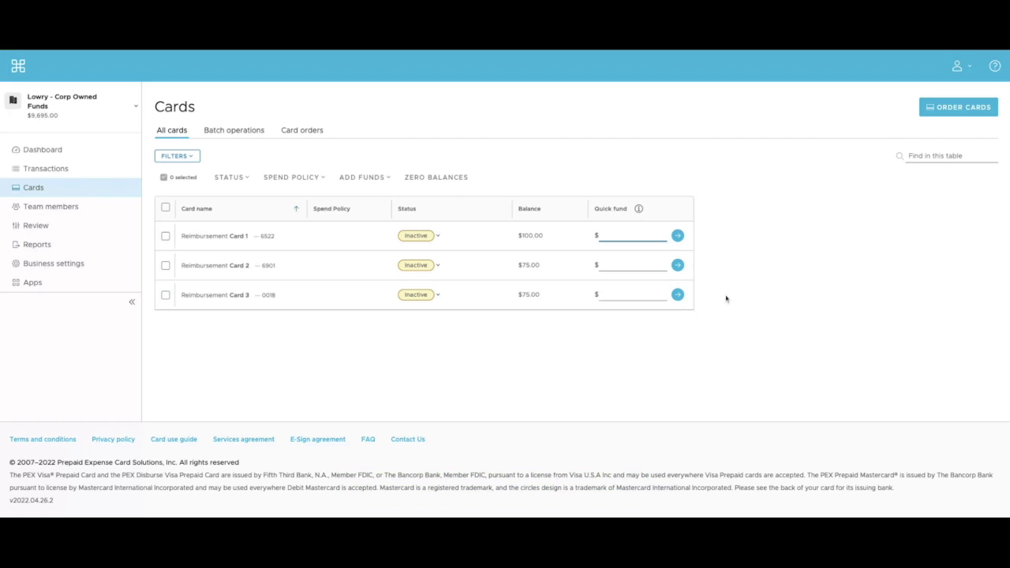
# Try the cardholder name filter with a surname, open the status filter options, and close the filter without applying it.
pyautogui.click(192, 158)
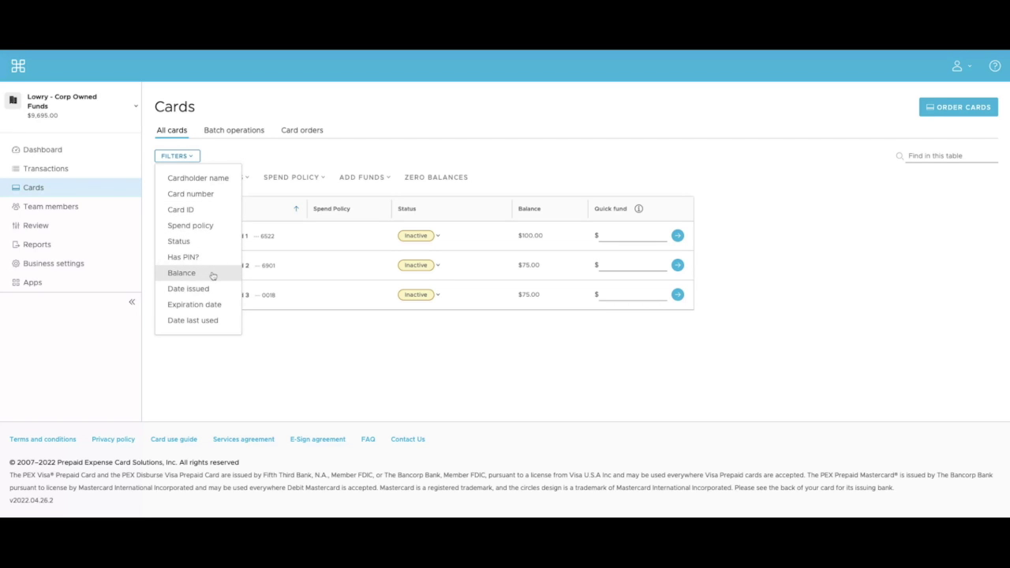
pyautogui.click(212, 184)
pyautogui.write('smith')
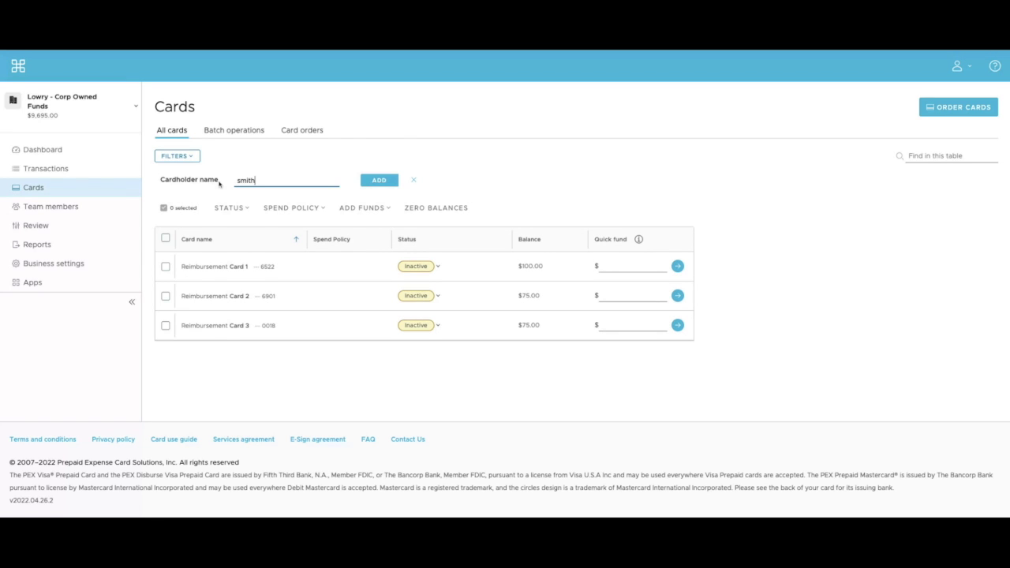
pyautogui.click(179, 156)
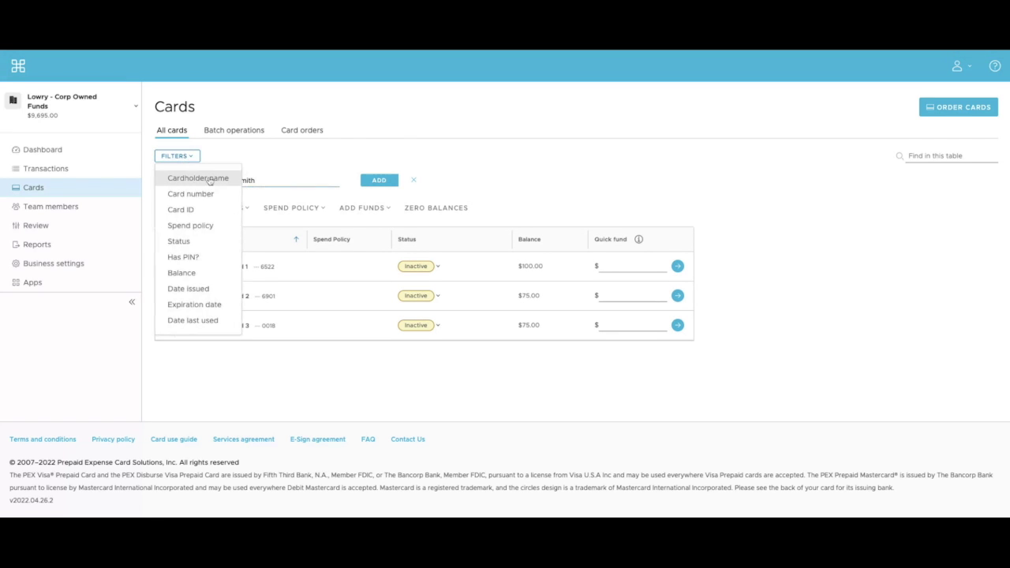
pyautogui.click(204, 242)
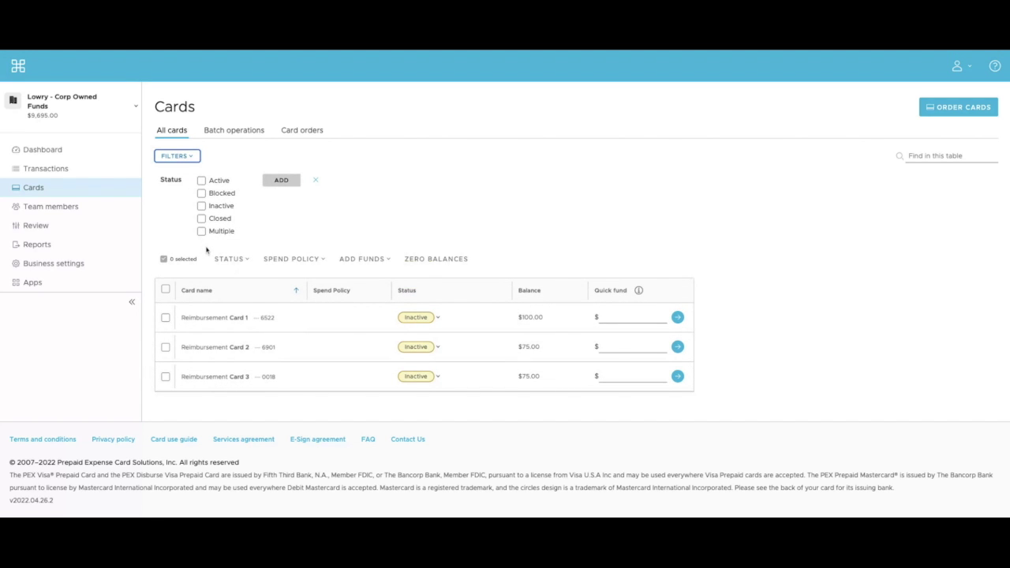
pyautogui.click(316, 180)
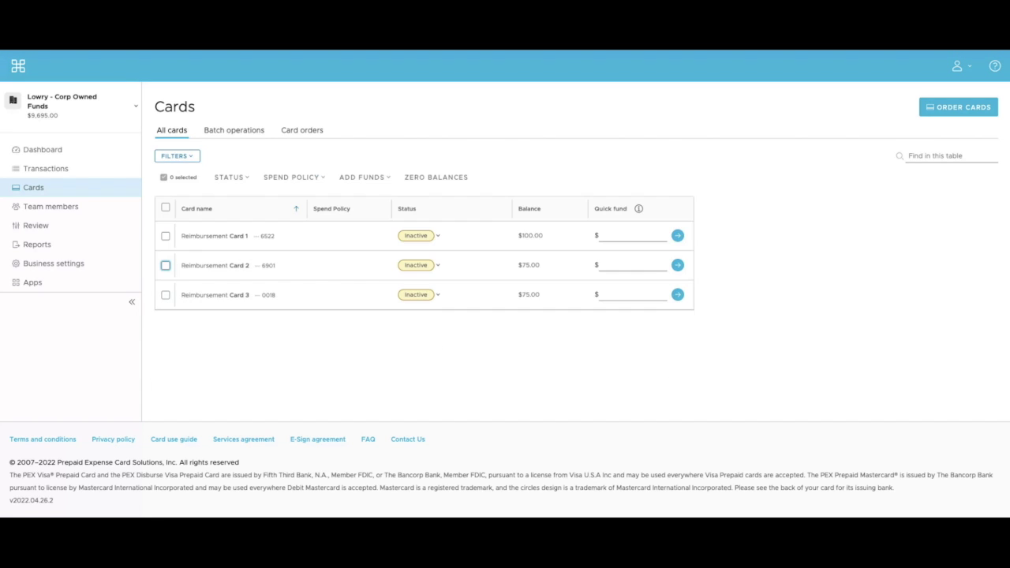
# Select Reimbursement Cards 1 and 2, open the custom amount form for adding funds, and cancel it.
pyautogui.click(165, 235)
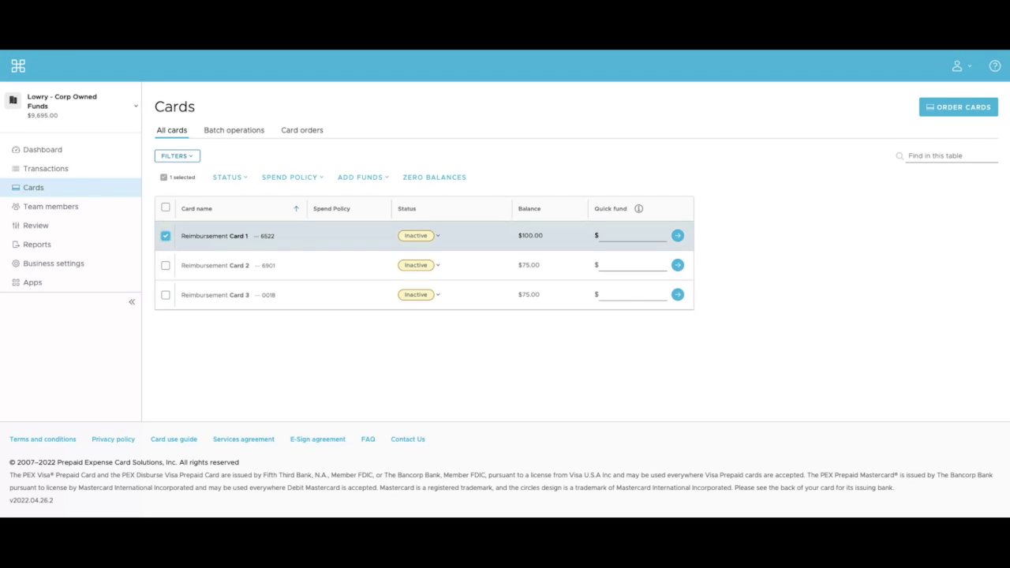
pyautogui.click(164, 265)
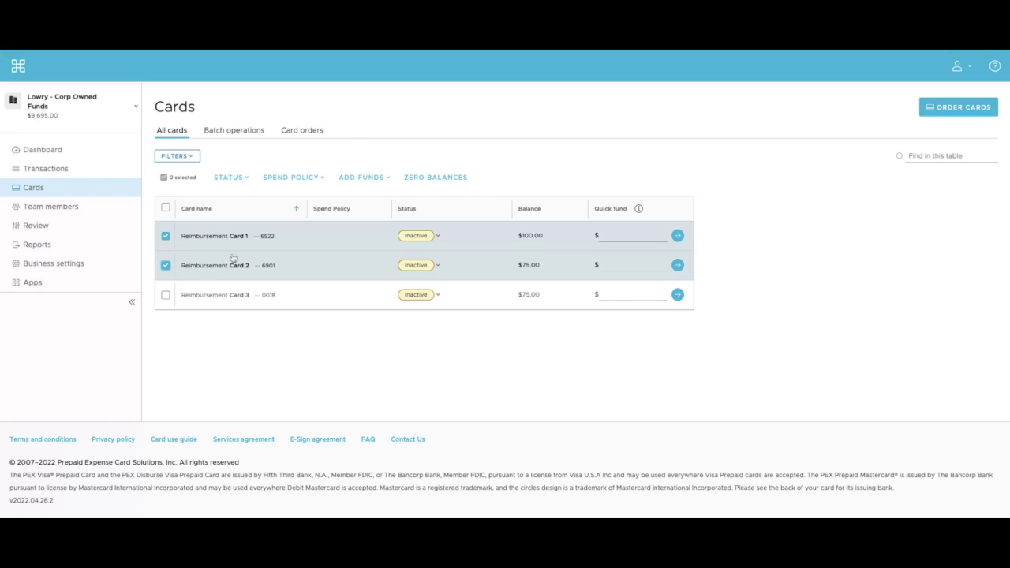
pyautogui.click(368, 176)
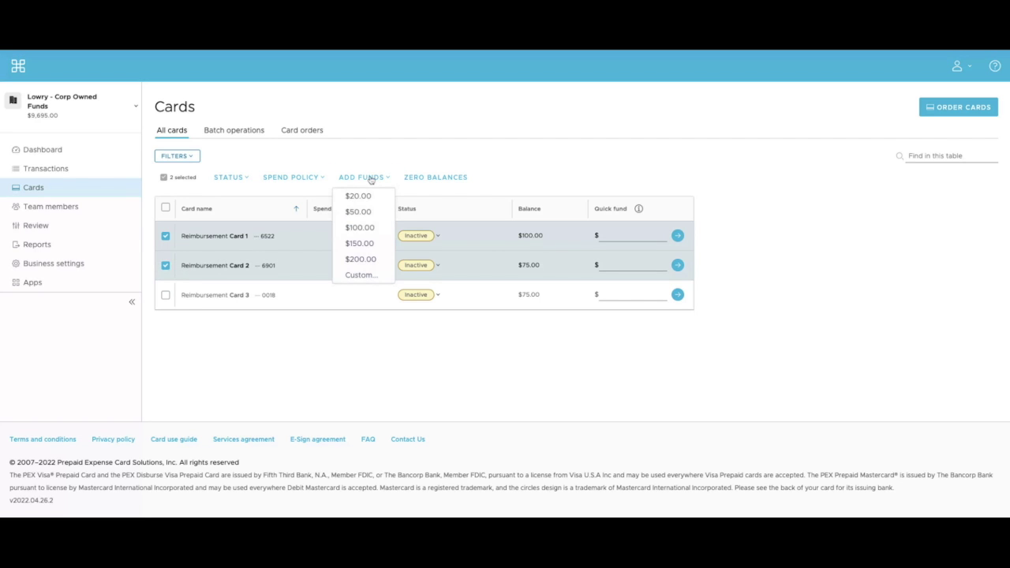
pyautogui.click(375, 275)
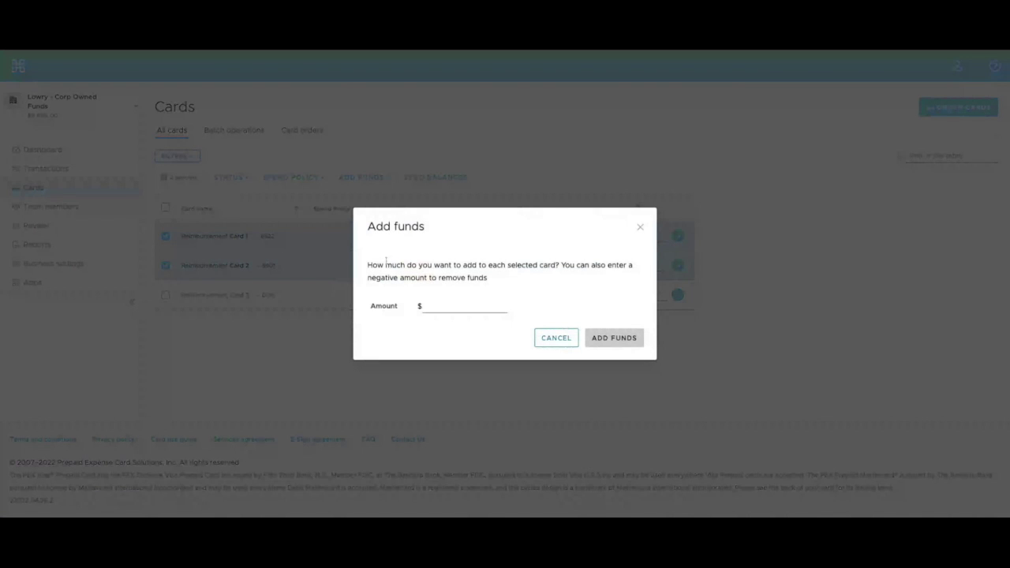
pyautogui.click(556, 340)
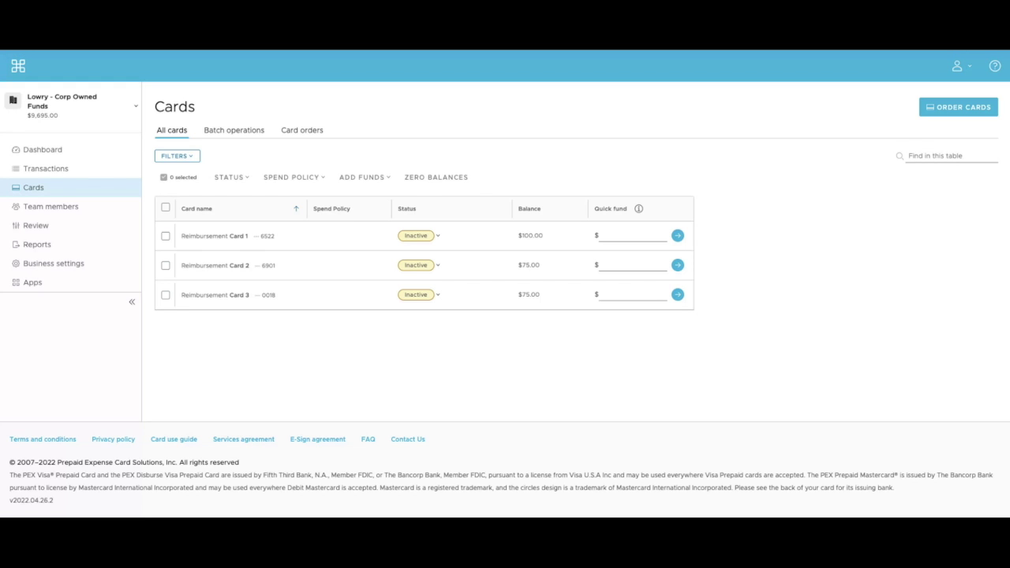
# Try to schedule Reimbursement Card 1's balance to equal $100 every 1st of the Month, and dismiss the confirmation.
pyautogui.click(279, 244)
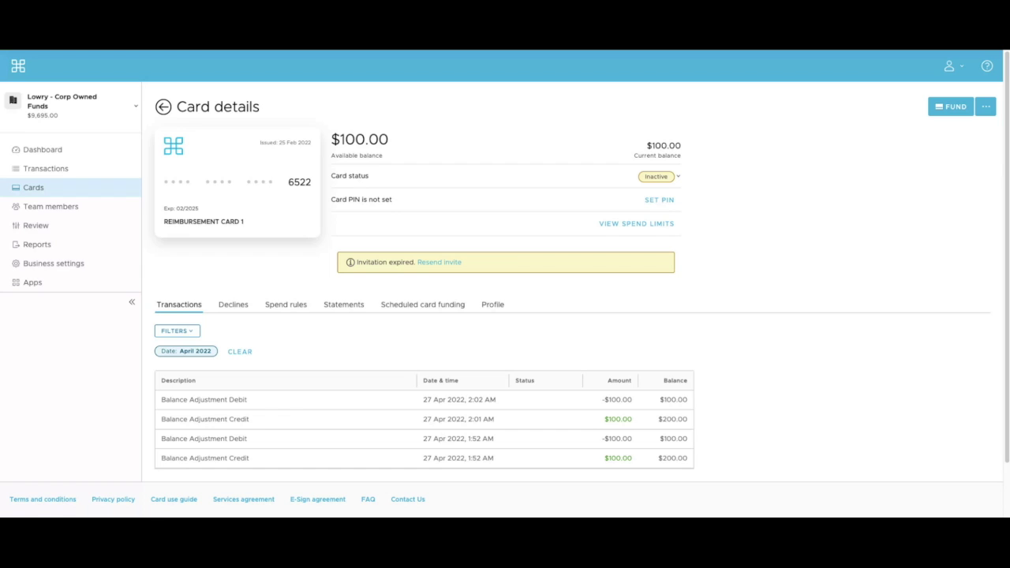
pyautogui.click(387, 306)
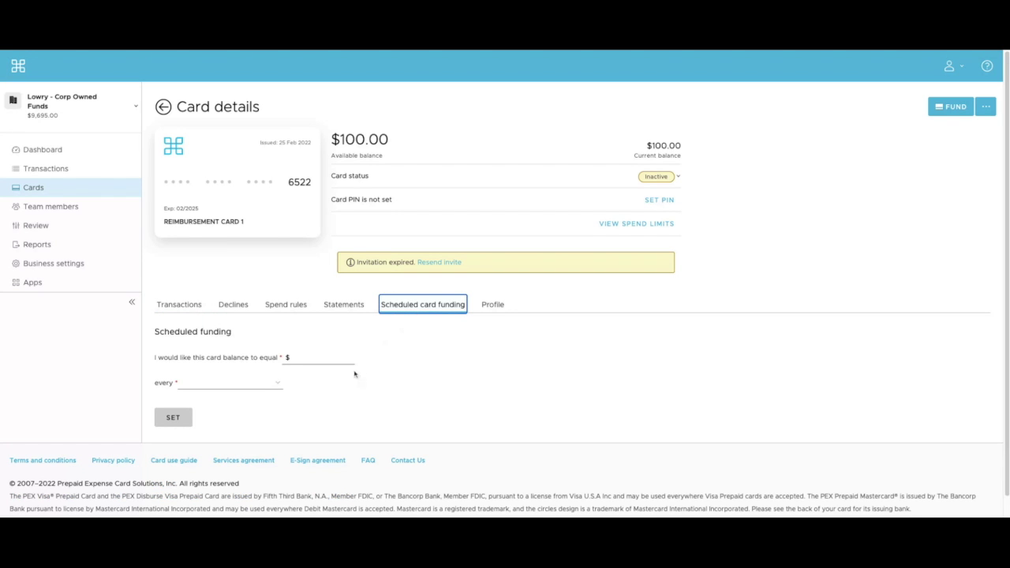
pyautogui.click(305, 358)
pyautogui.write('100')
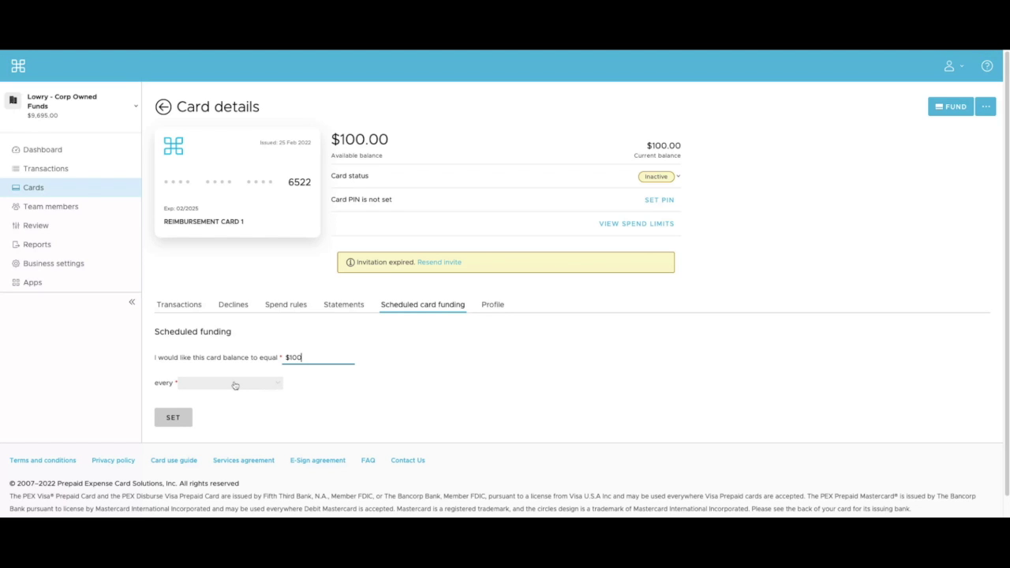
pyautogui.click(202, 388)
pyautogui.click(230, 477)
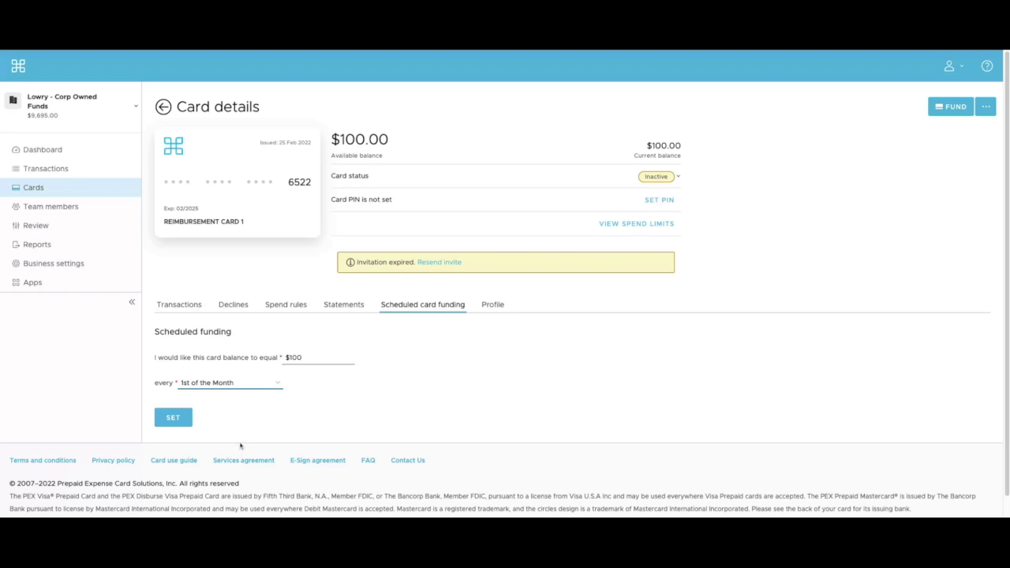
pyautogui.click(172, 418)
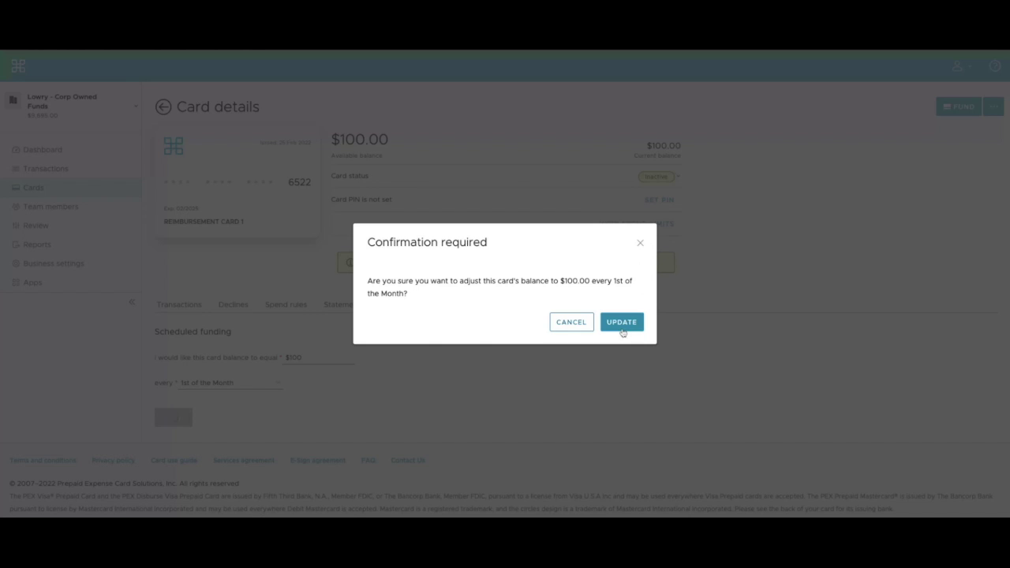
pyautogui.click(641, 243)
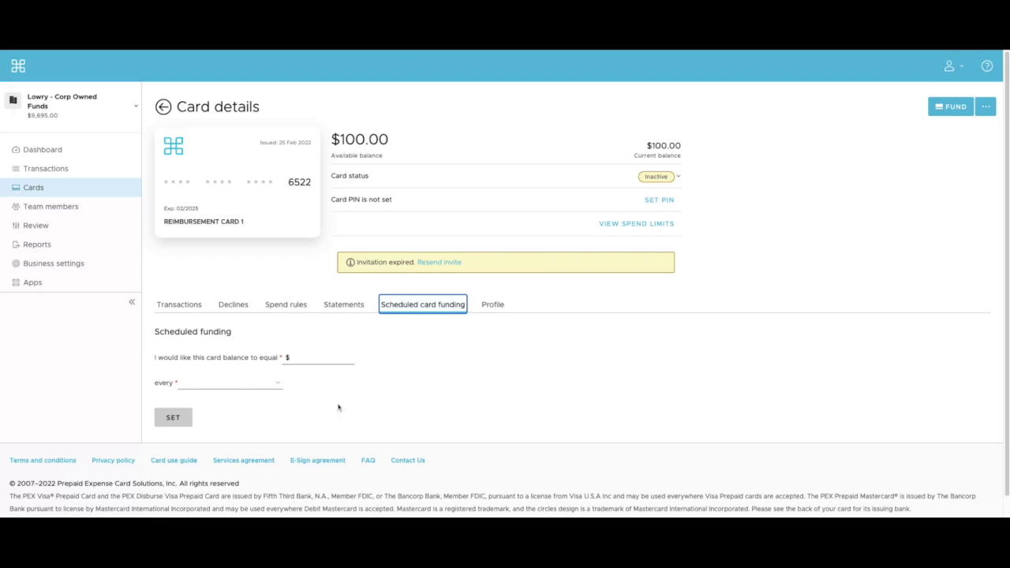
# Install the Funding Scheduler app from the available apps and open it.
pyautogui.click(35, 281)
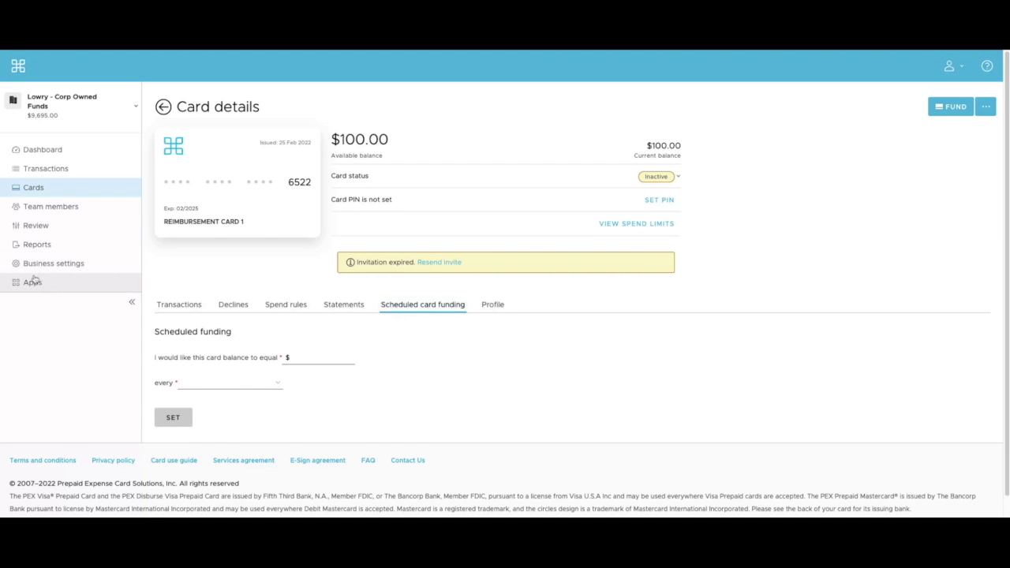
pyautogui.click(214, 134)
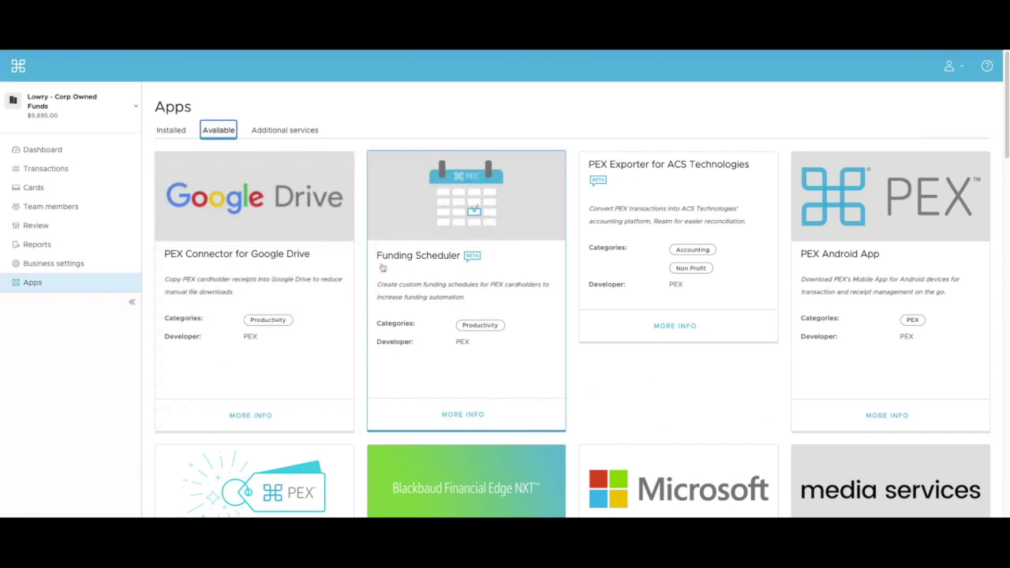
pyautogui.click(493, 250)
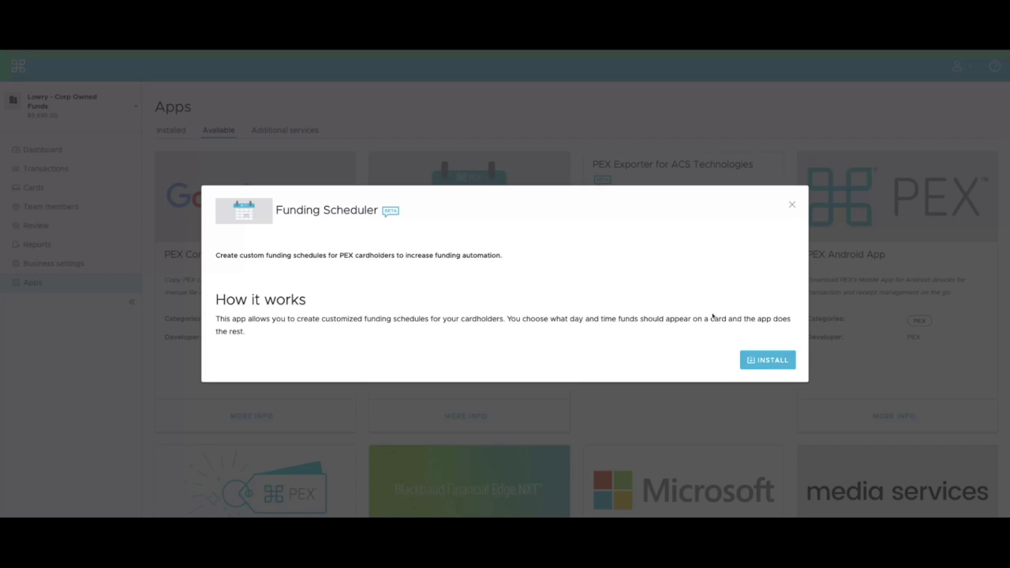
pyautogui.click(765, 362)
pyautogui.click(769, 361)
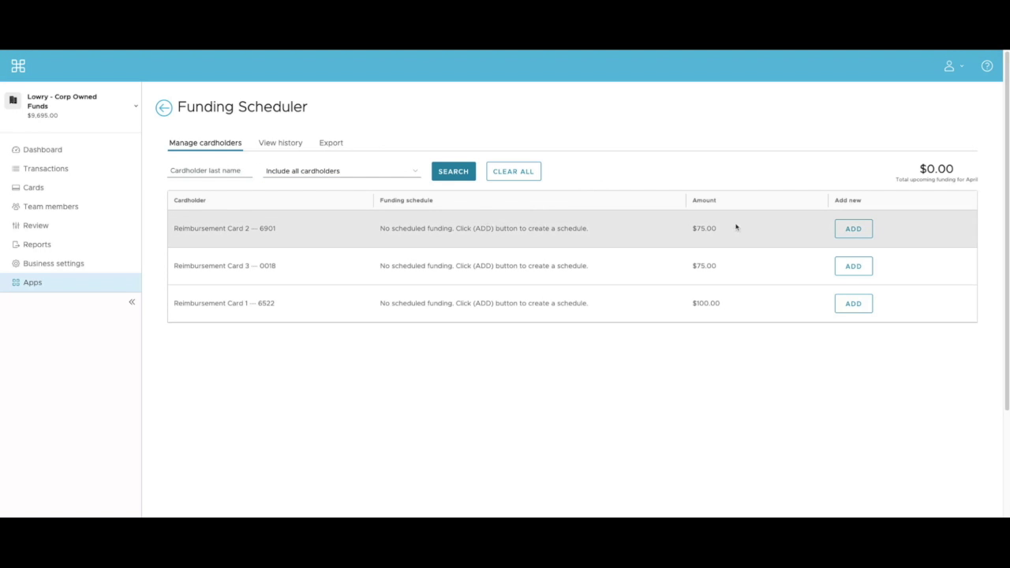
# Start a new funding schedule for Reimbursement Card 2 and make it repeat.
pyautogui.click(854, 229)
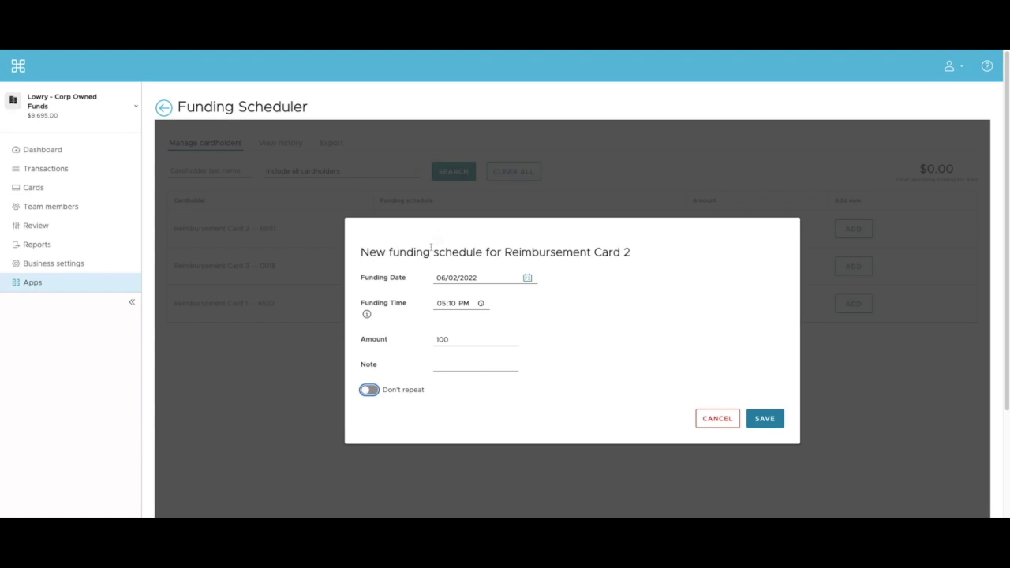
pyautogui.moveTo(417, 277); pyautogui.dragTo(395, 305)
pyautogui.moveTo(388, 342); pyautogui.dragTo(361, 341)
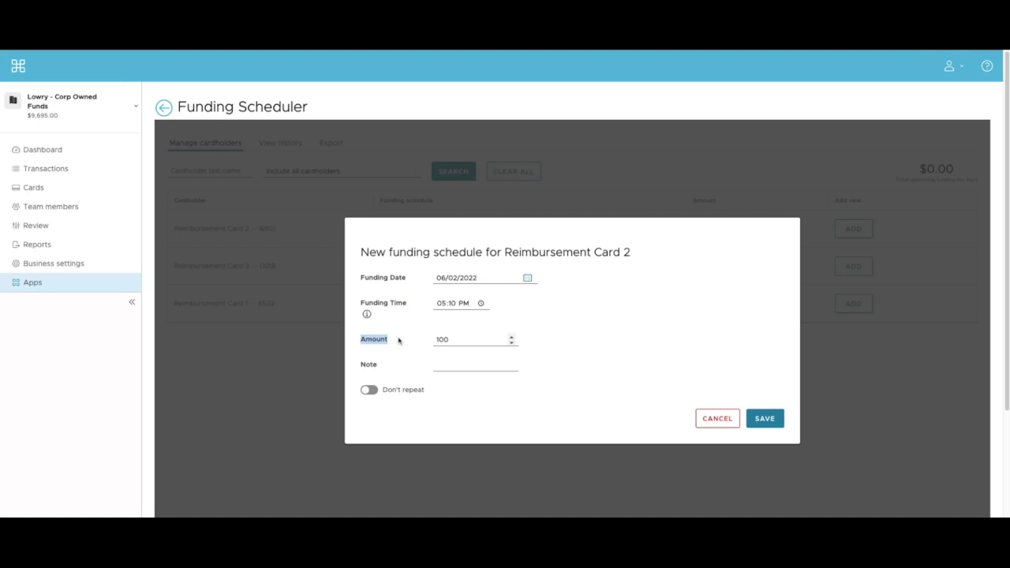
pyautogui.click(398, 342)
pyautogui.click(368, 393)
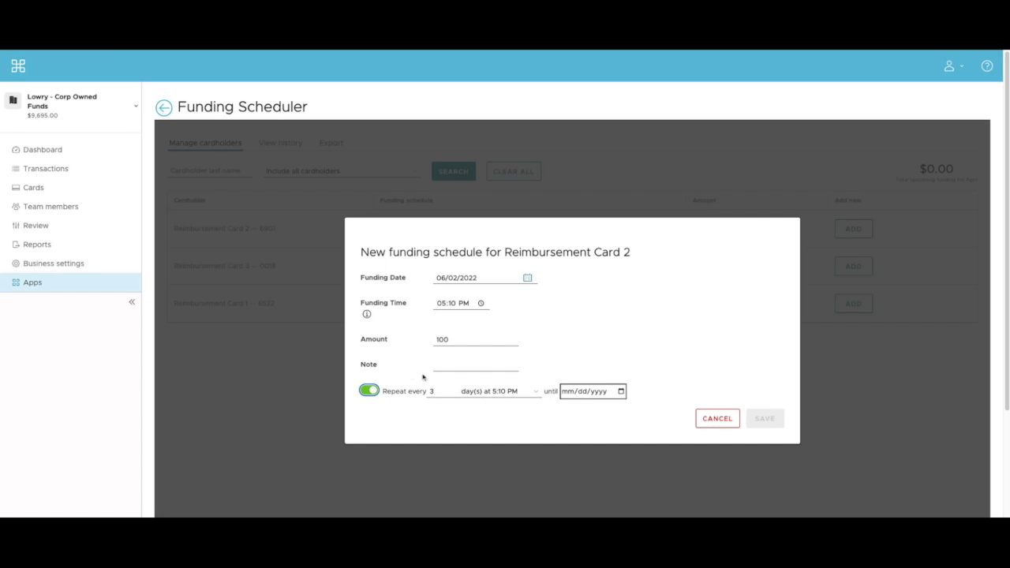